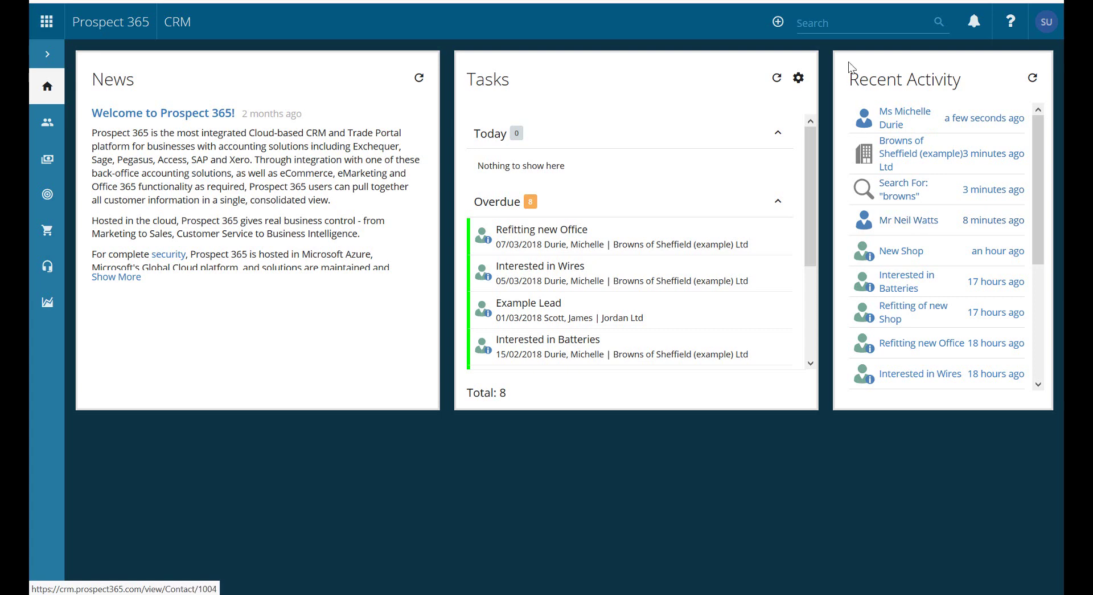
Search the CRM for "browns" and look through the results in all record categories.
left_click(802, 26)
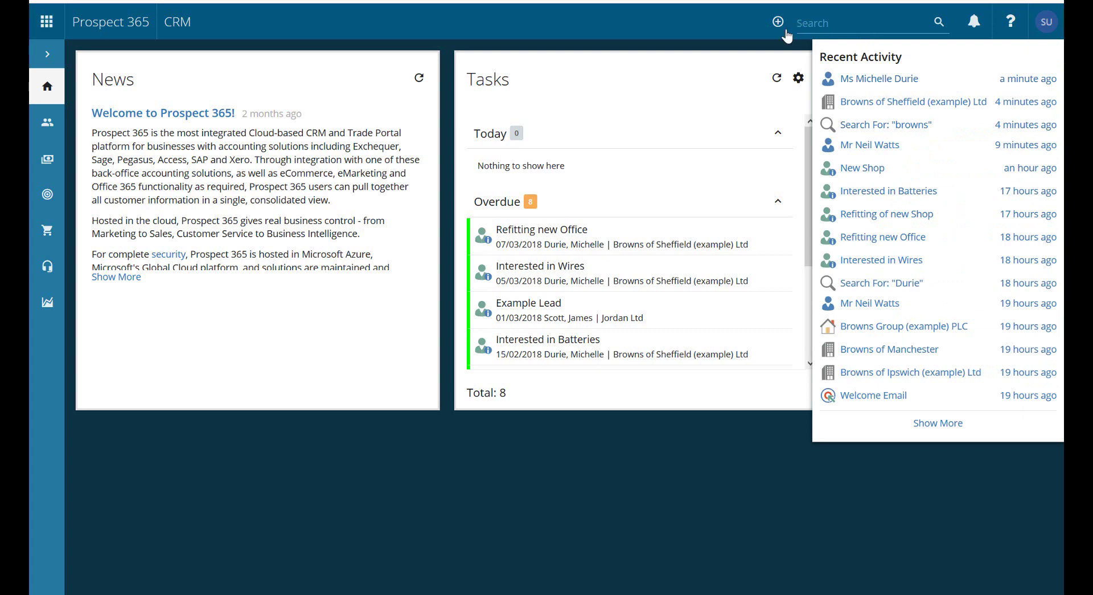
type("browns")
key("Return")
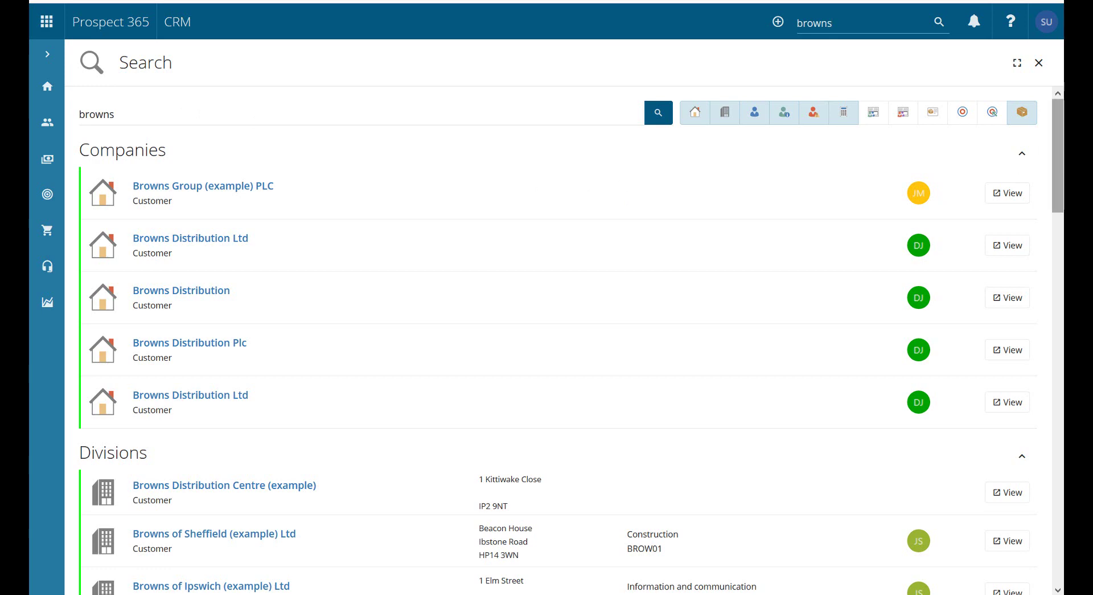
left_click_drag(1054, 158, 1058, 444)
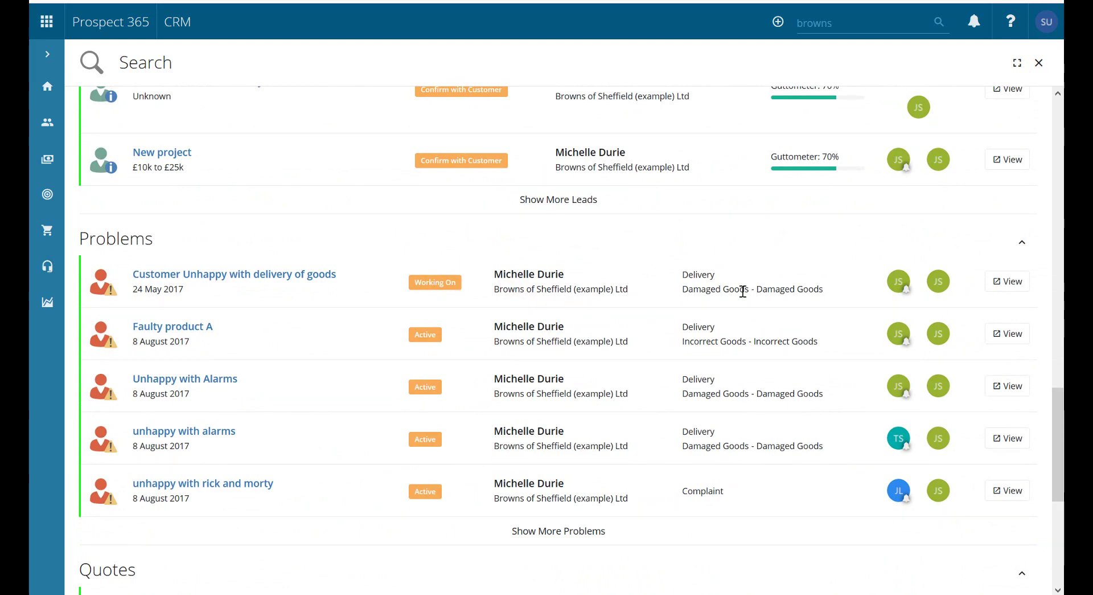
left_click_drag(1058, 427, 1058, 137)
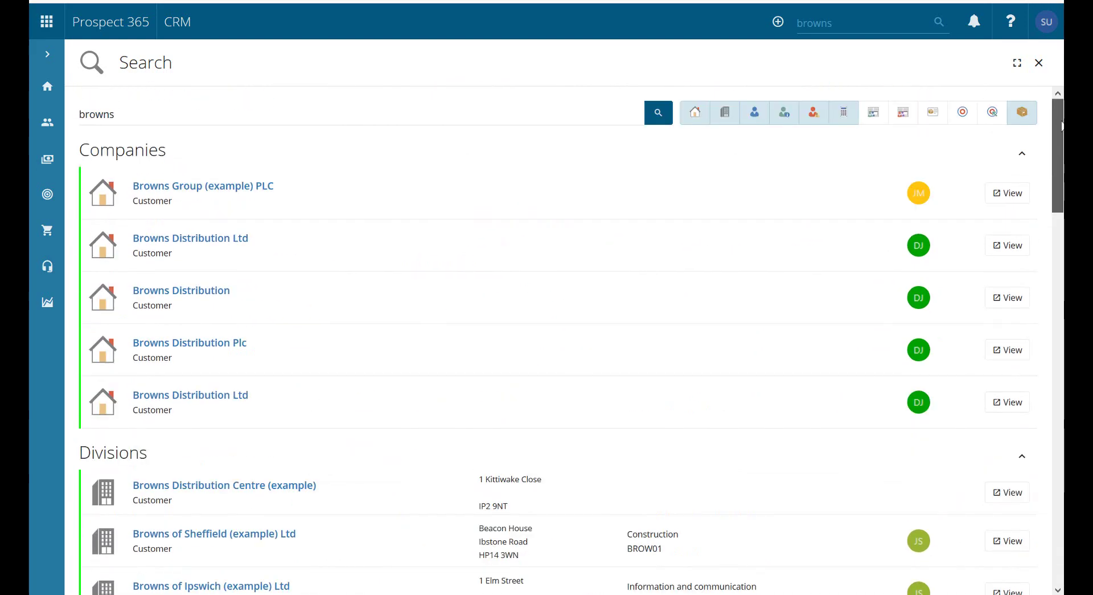
Exclude companies and contacts from the search results, and open the Browns of Sheffield (example) Ltd division record.
left_click(698, 119)
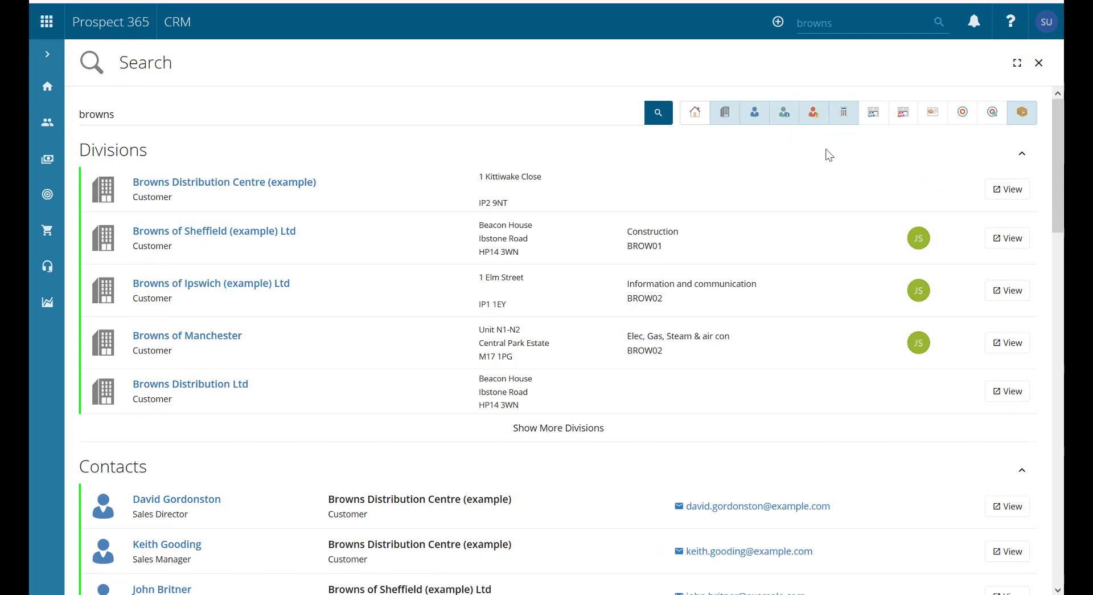
left_click(762, 120)
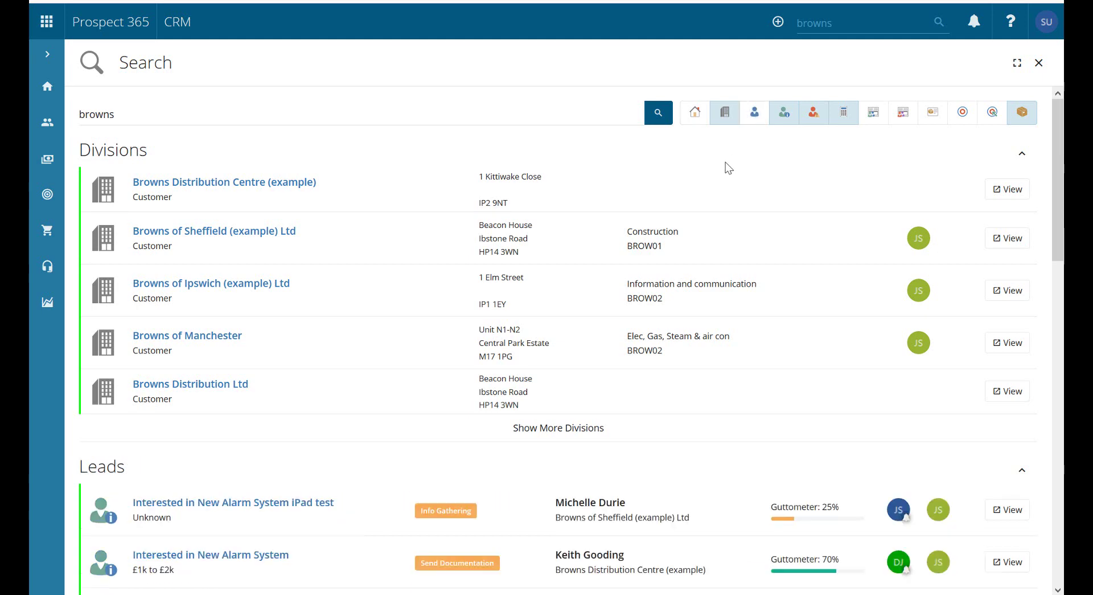
left_click(159, 233)
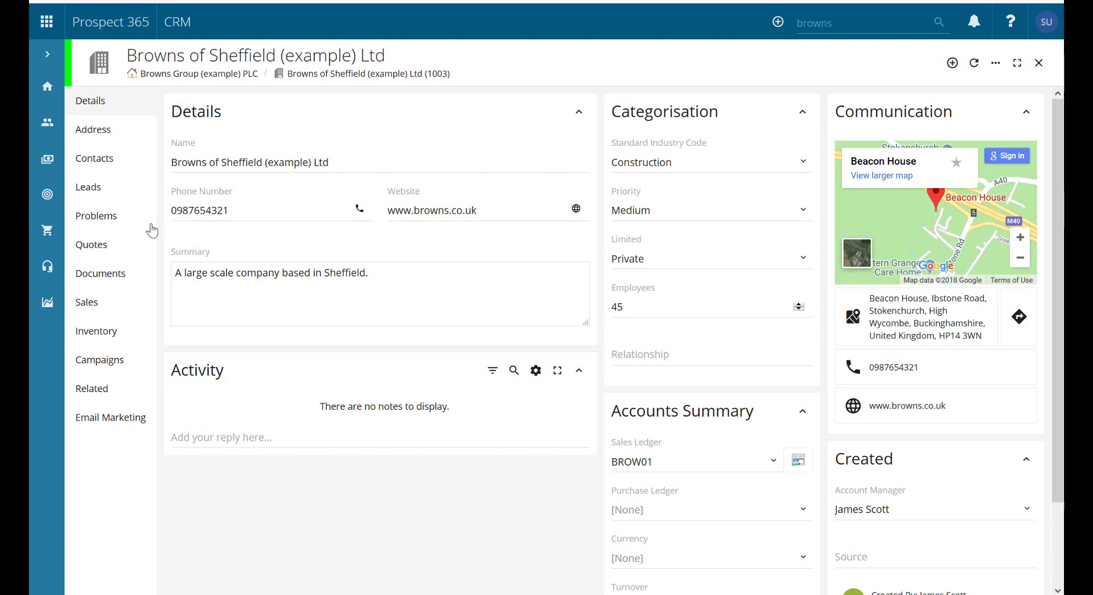
View the division's leads and search them for "new project".
left_click(108, 193)
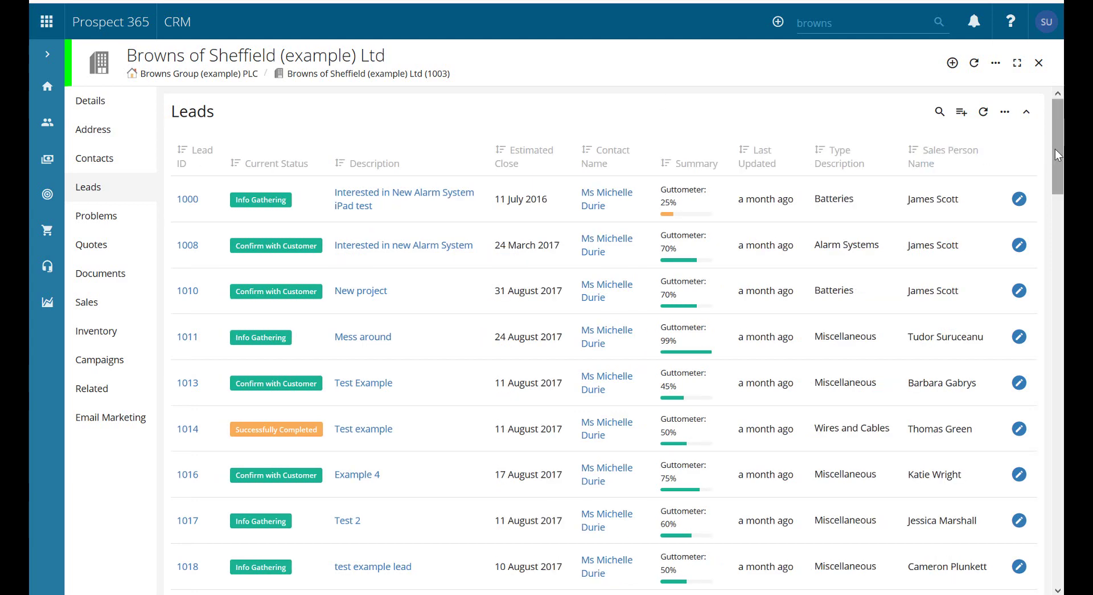
left_click_drag(1055, 149, 1064, 120)
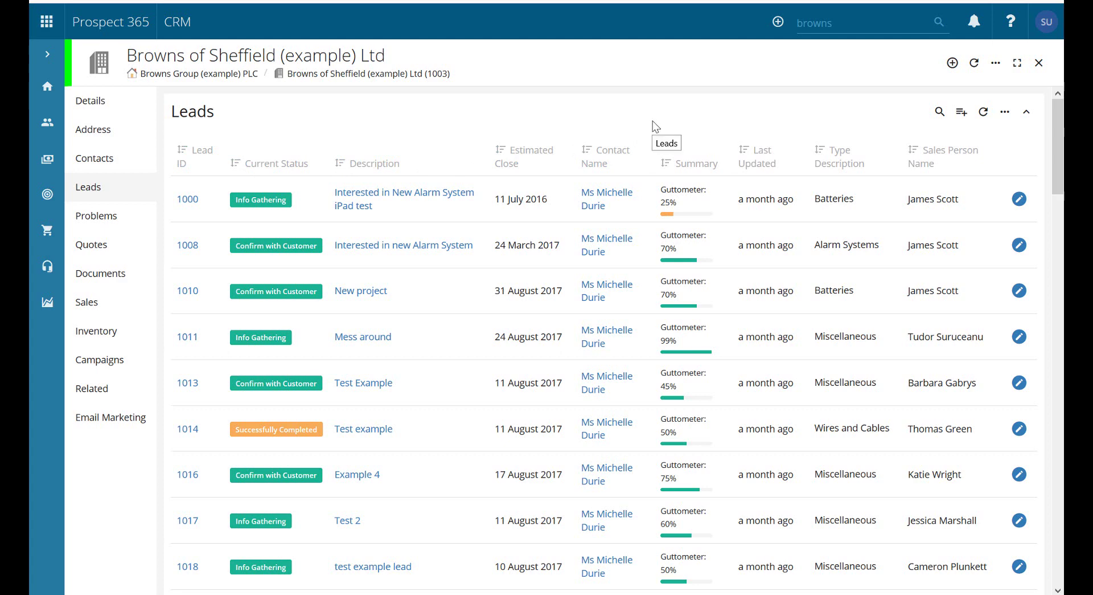
left_click(938, 125)
type("new project")
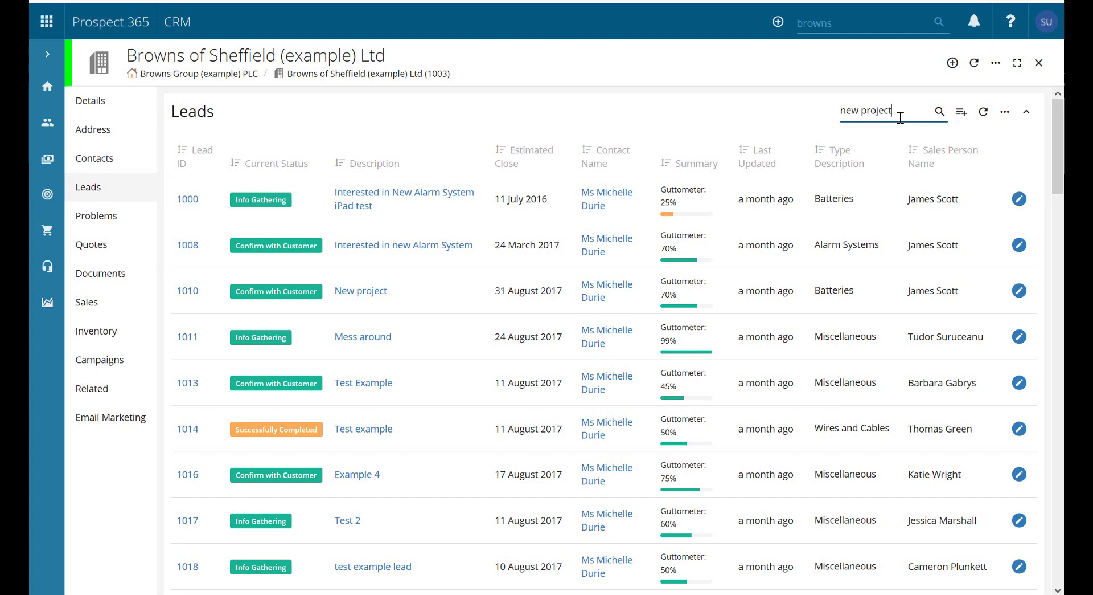
key("Return")
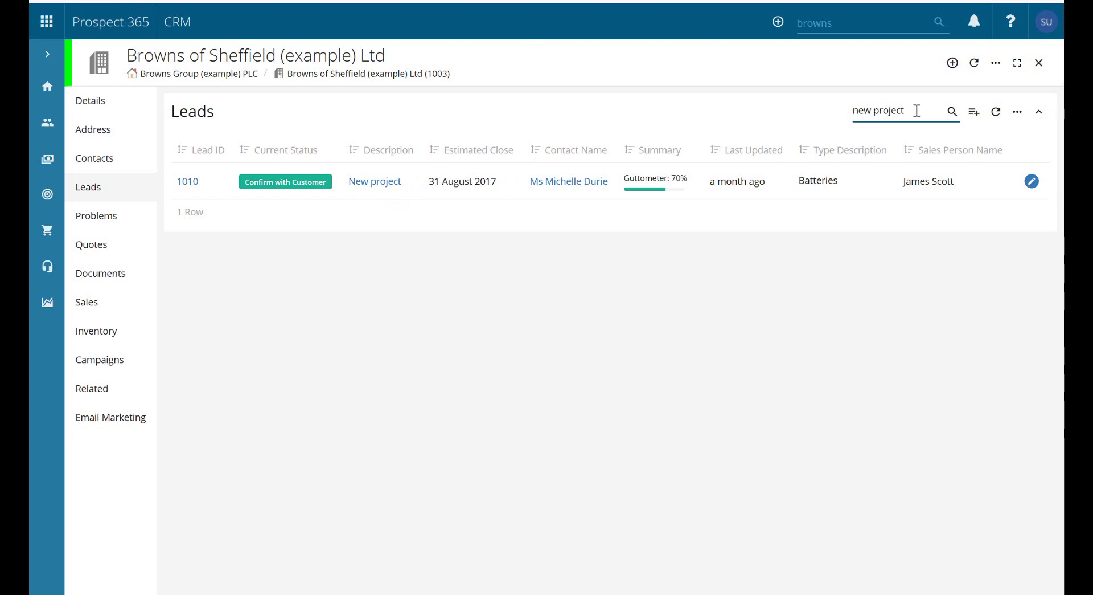
Clear the search in the division's leads list so all leads are listed again.
left_click_drag(916, 111, 807, 122)
key("BackSpace")
key("Return")
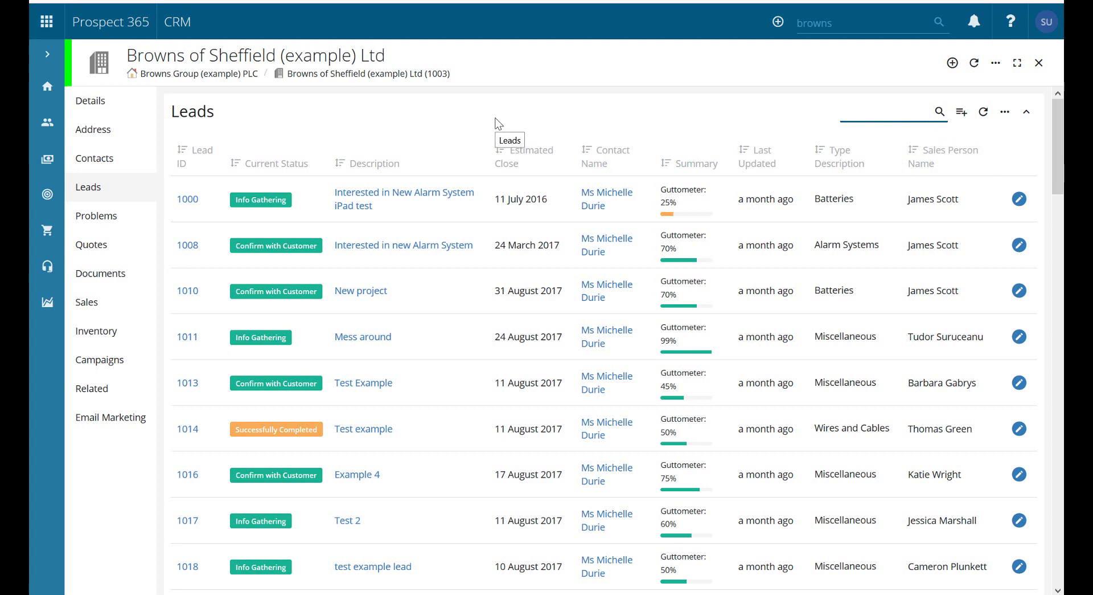
Open the record of the division's contact with the IT Contact role and review the latest activity notes.
left_click(117, 169)
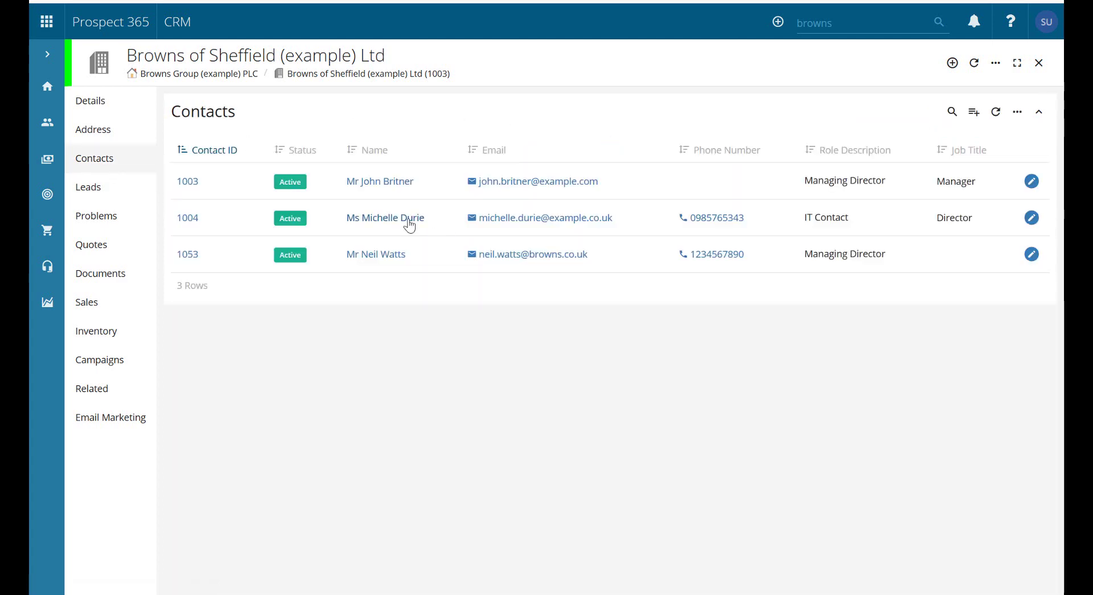
left_click(398, 218)
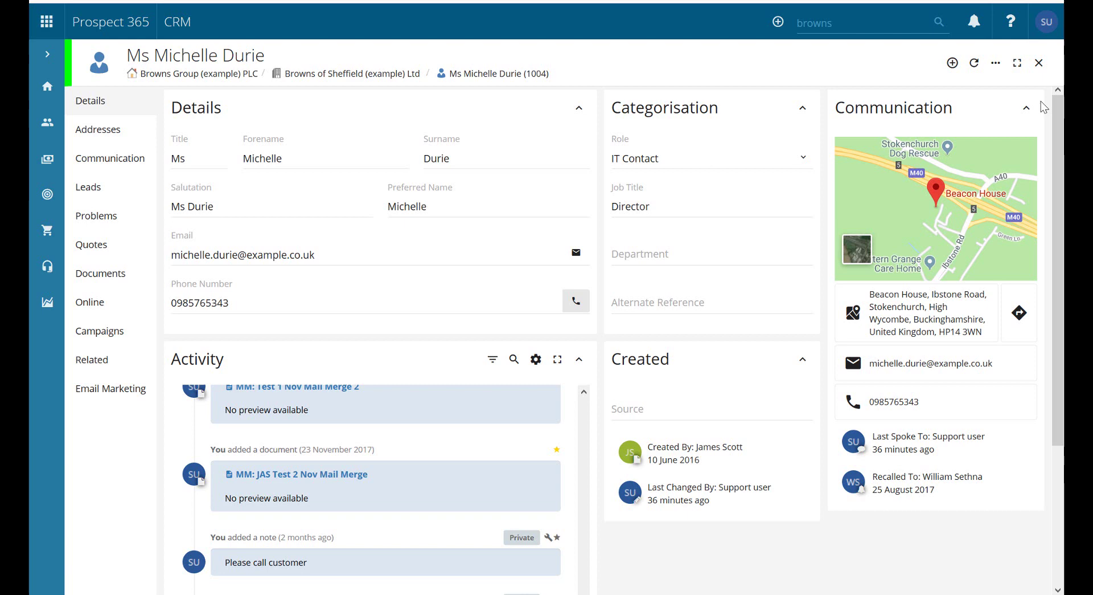
scroll(1054, 208, "down", 3)
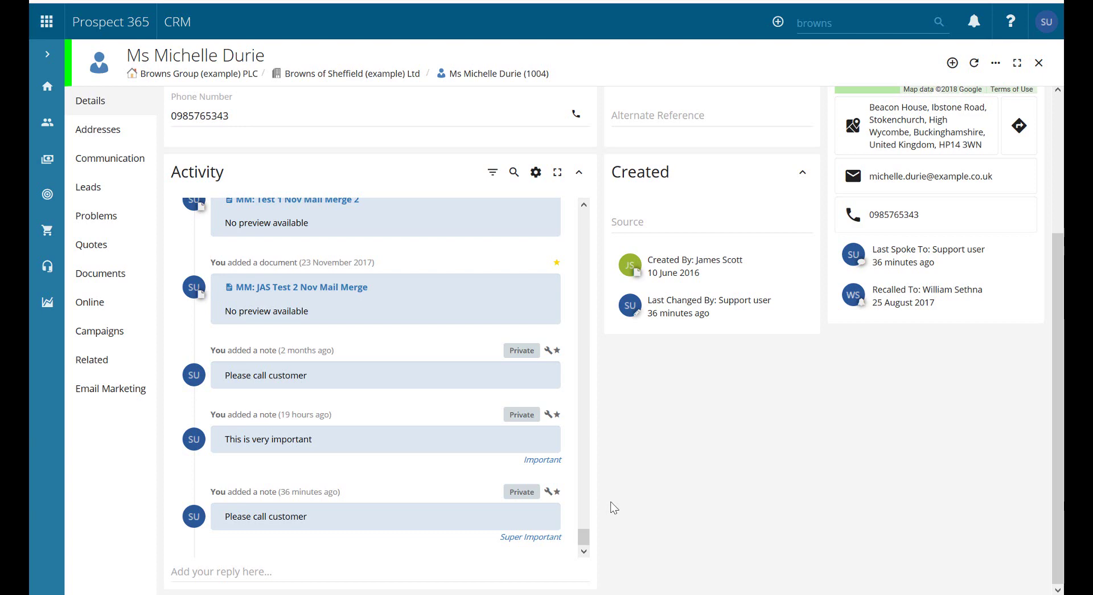
mouse_move(586, 539)
left_mouse_down()
mouse_move(590, 462)
mouse_move(587, 552)
left_mouse_up()
mouse_move(588, 541)
left_mouse_down()
mouse_move(588, 480)
mouse_move(588, 546)
left_mouse_up()
Write a new private general note in the contact's activity reading "Very Important only call on a Friday".
left_click(259, 570)
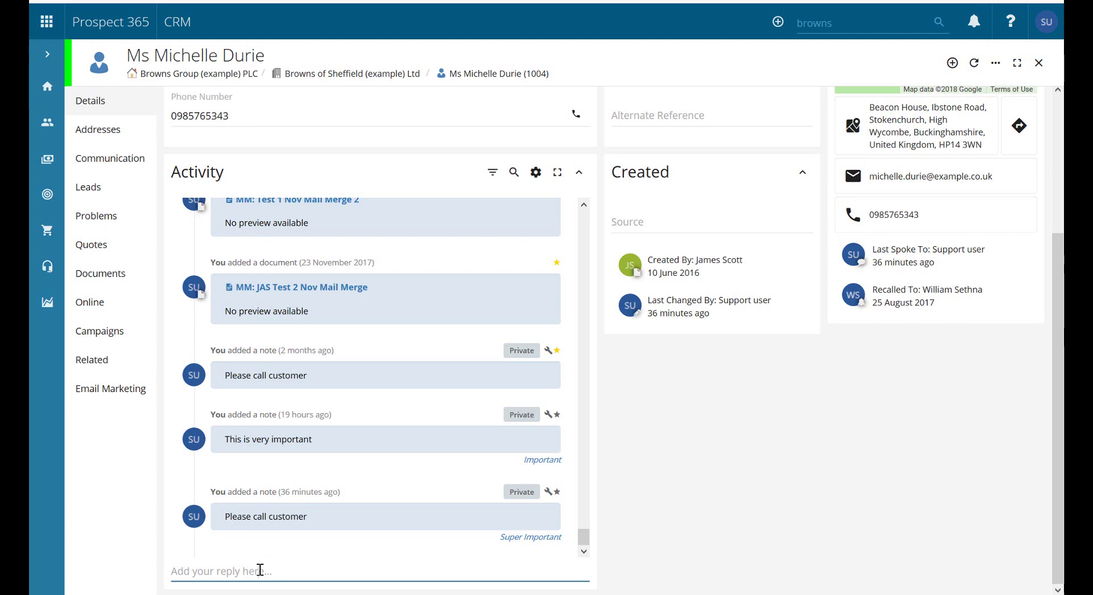
left_click(260, 569)
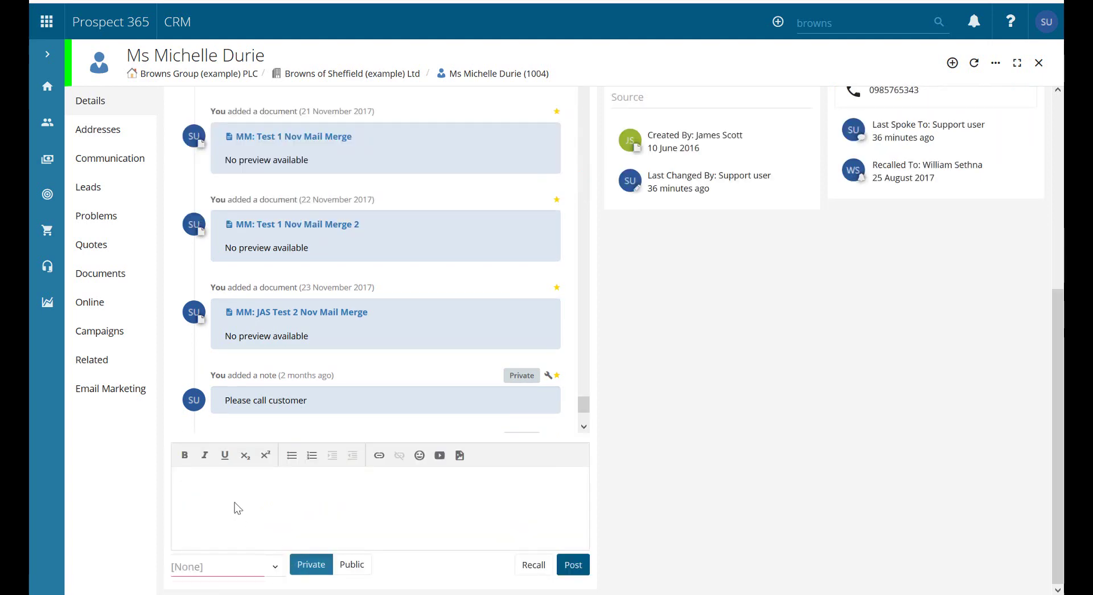
type("Very ")
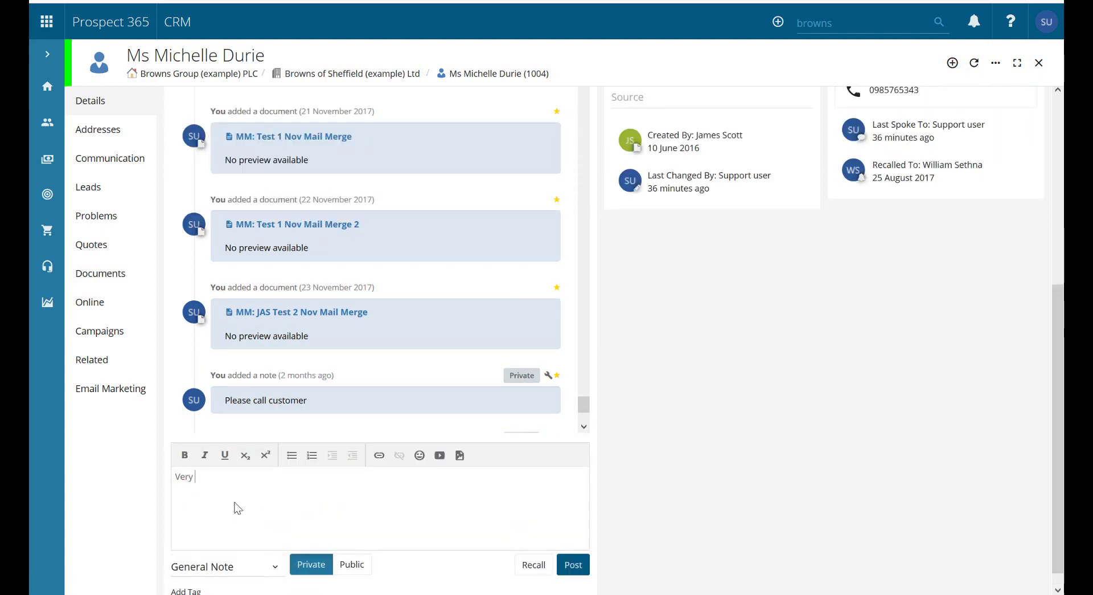
type("Important ")
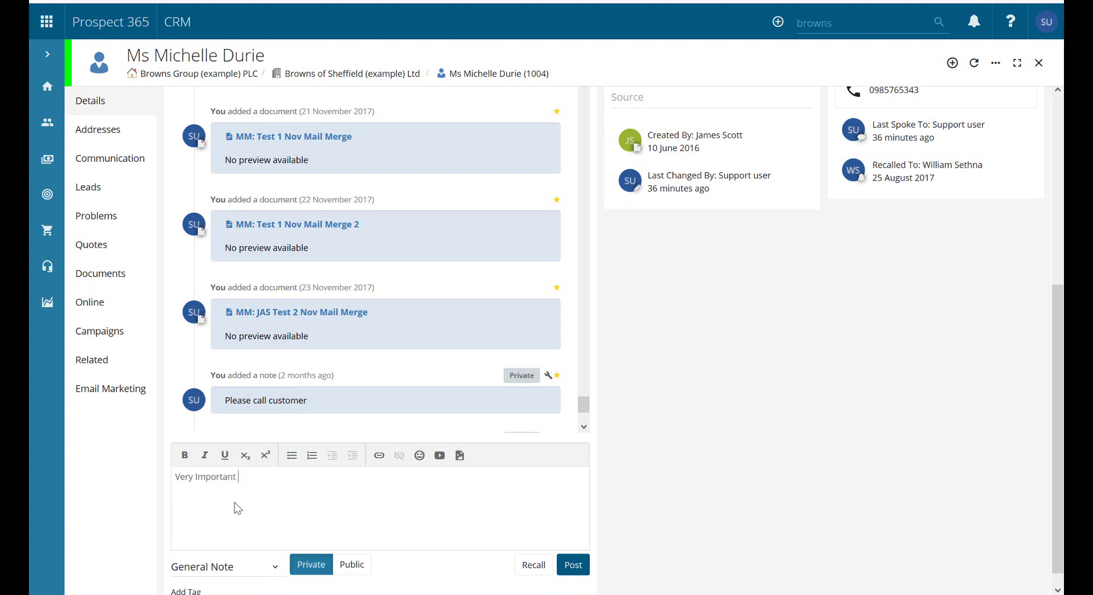
type("on")
type("call")
key("BackSpace")
key("BackSpace")
key("BackSpace")
key("BackSpace")
key("BackSpace")
key("BackSpace")
type("y call on  aFriday")
key("Left")
key("Left")
key("BackSpace")
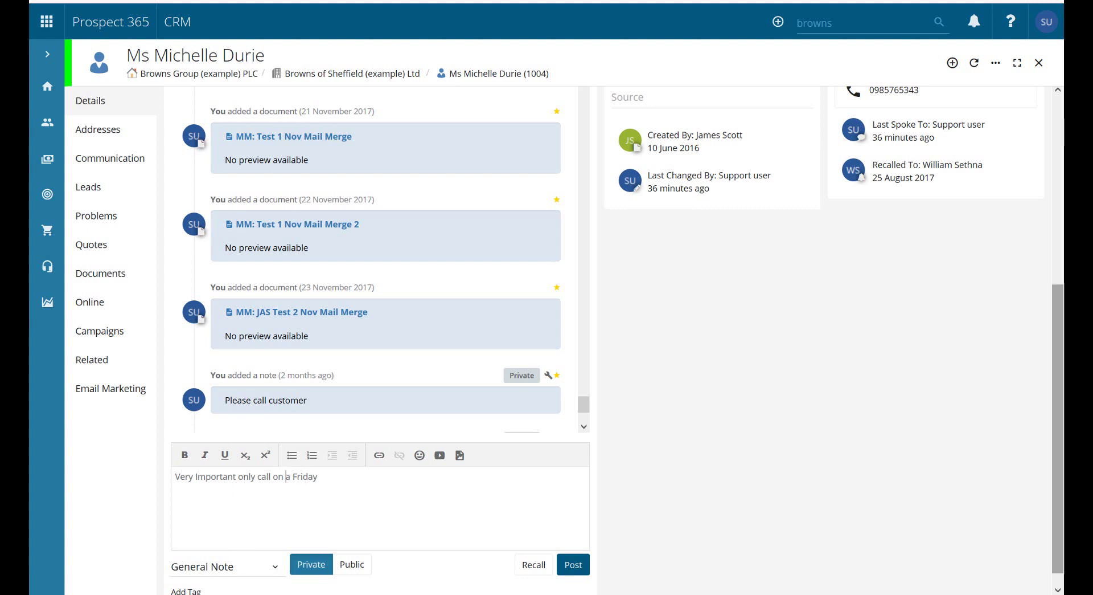
Add the tag "Calling" to the note and post it to the contact's activity.
scroll(1062, 427, "down", 1)
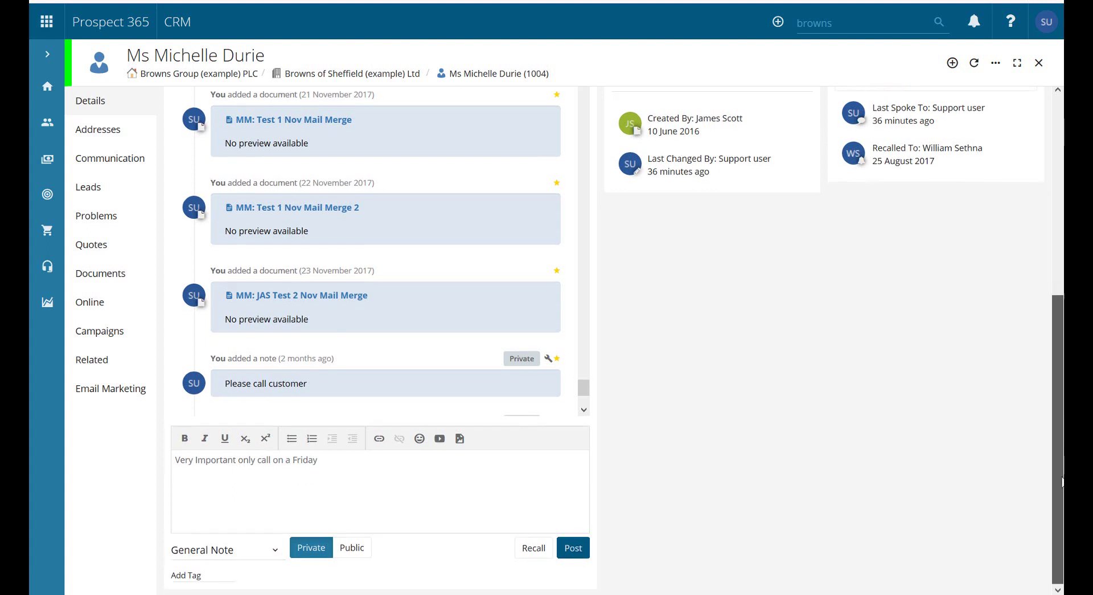
left_click(198, 579)
type("Ca")
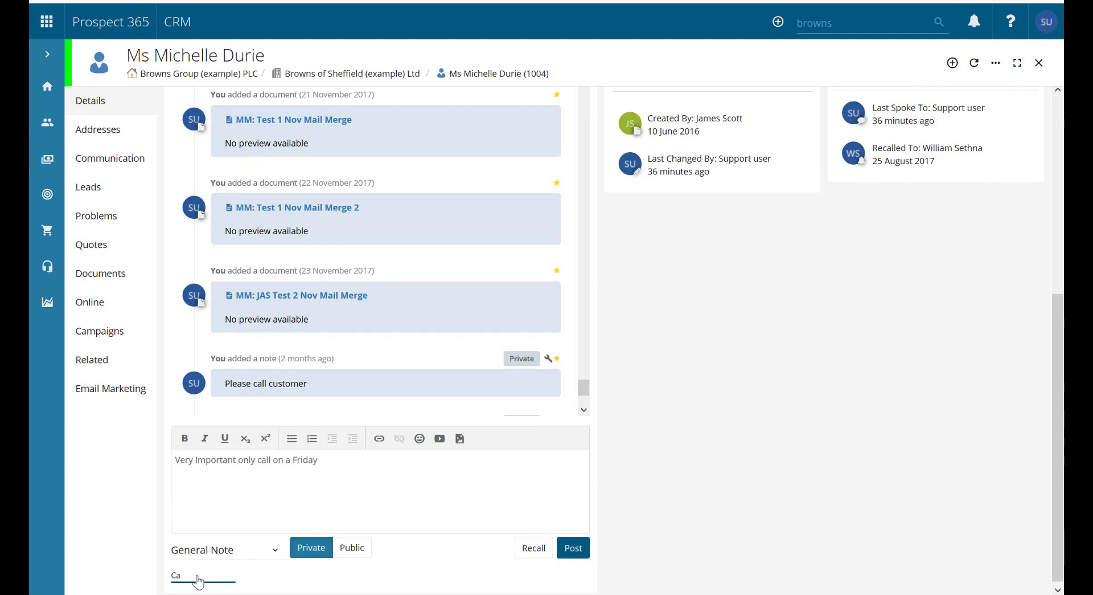
type("lling")
key("Return")
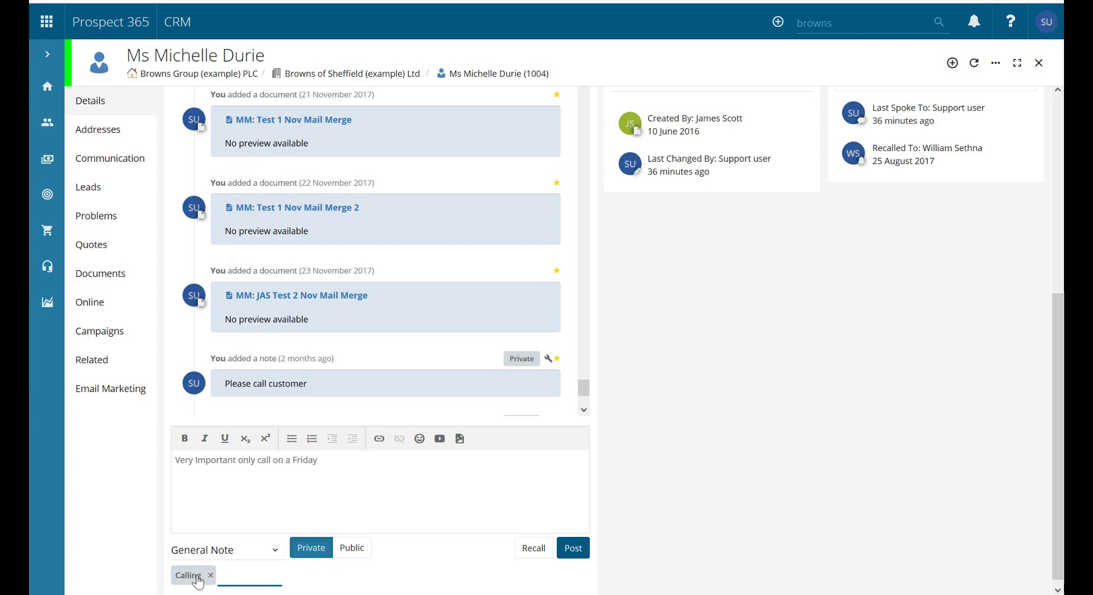
left_click(571, 556)
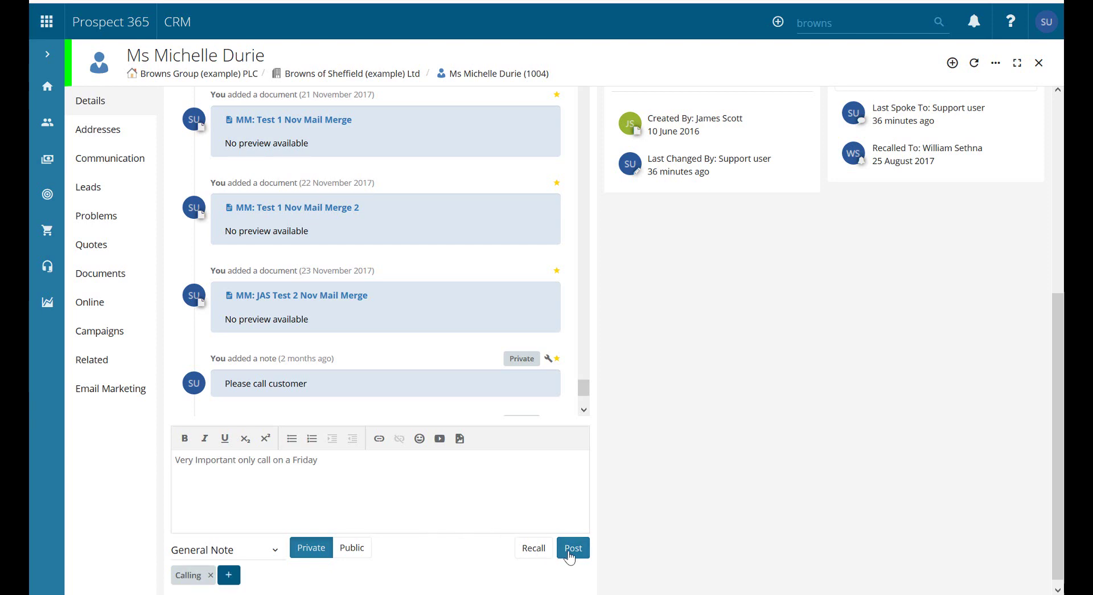
left_click(573, 547)
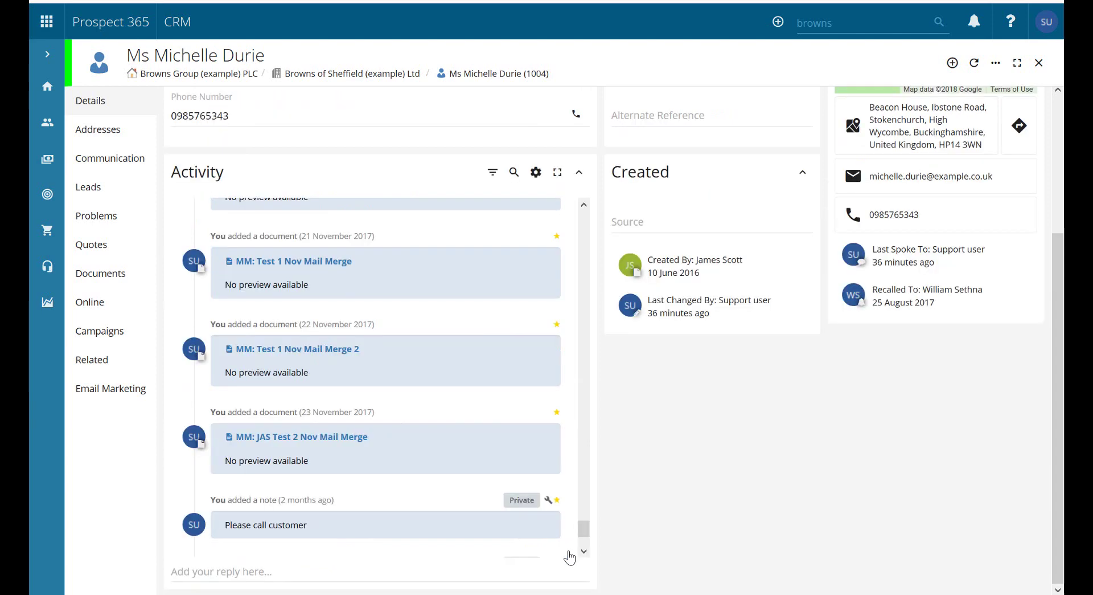
Filter the contact's activity to key items only, and switch back to all items.
scroll(585, 533, "down", 4)
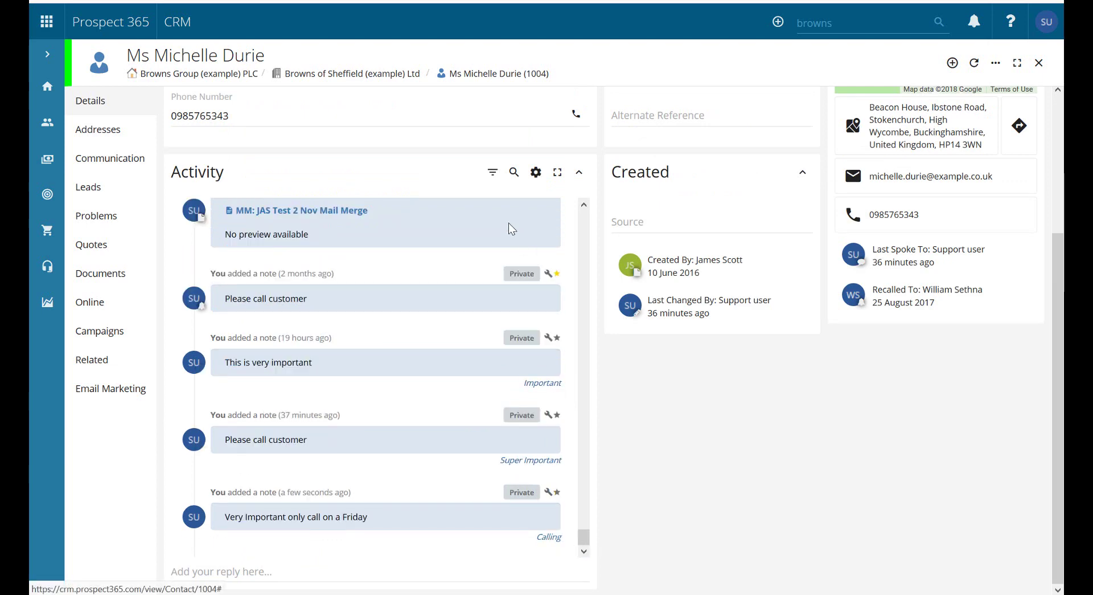
left_click(492, 173)
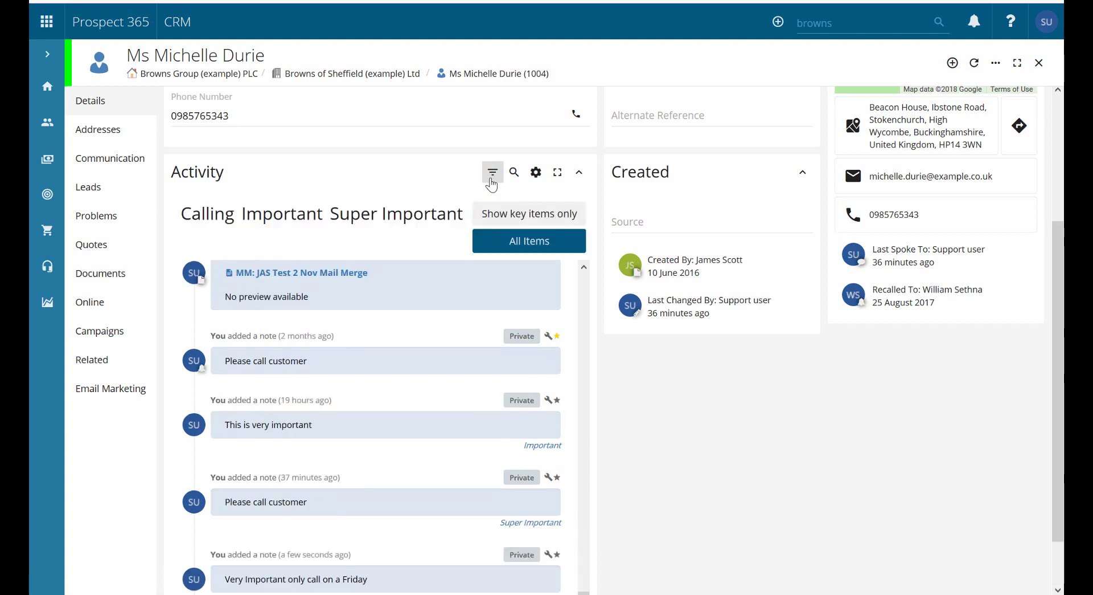
left_click(514, 219)
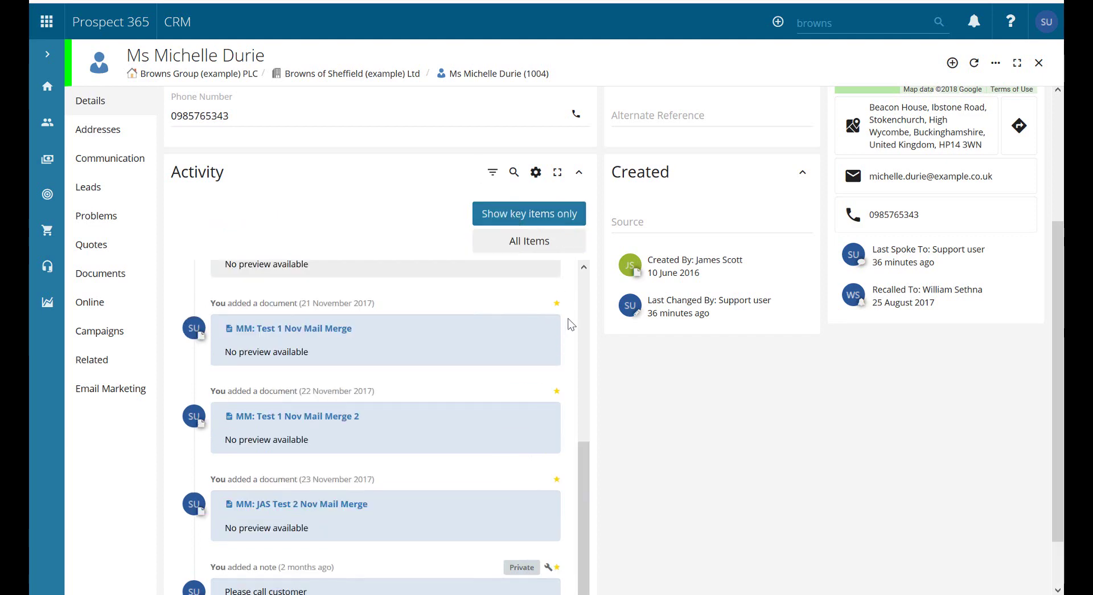
left_click(495, 242)
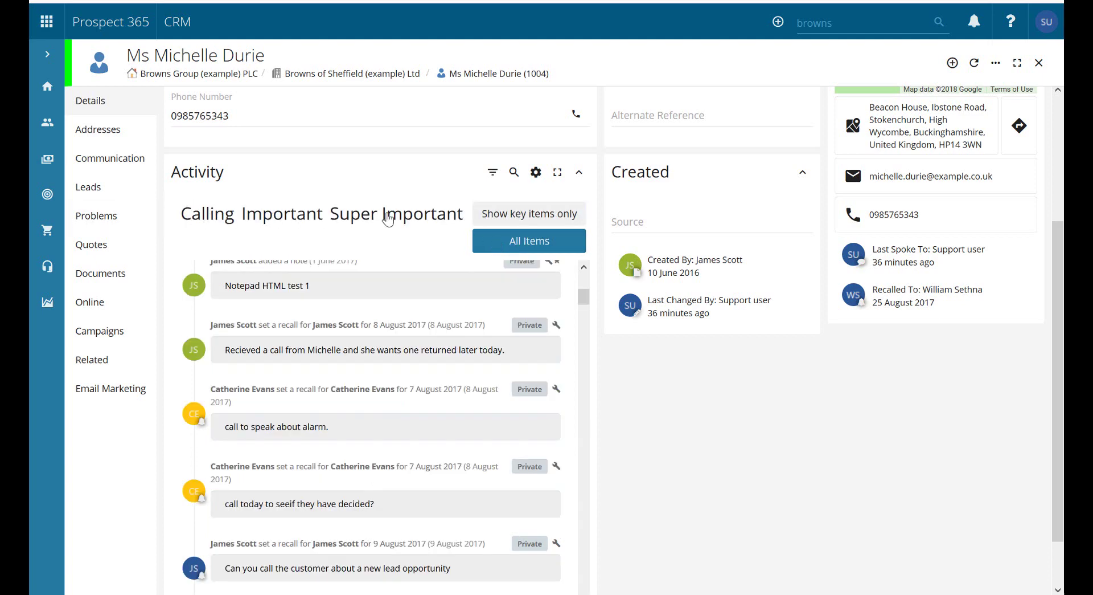
Filter the contact's activity by the tags Calling, Important and Super Important, one after another.
left_click(216, 216)
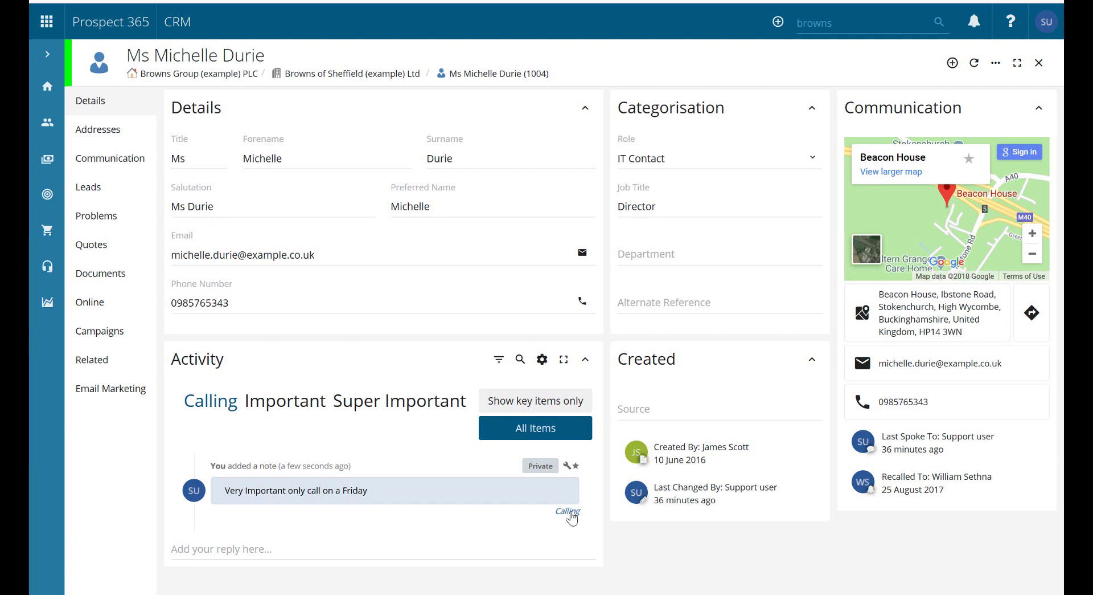
left_click(298, 411)
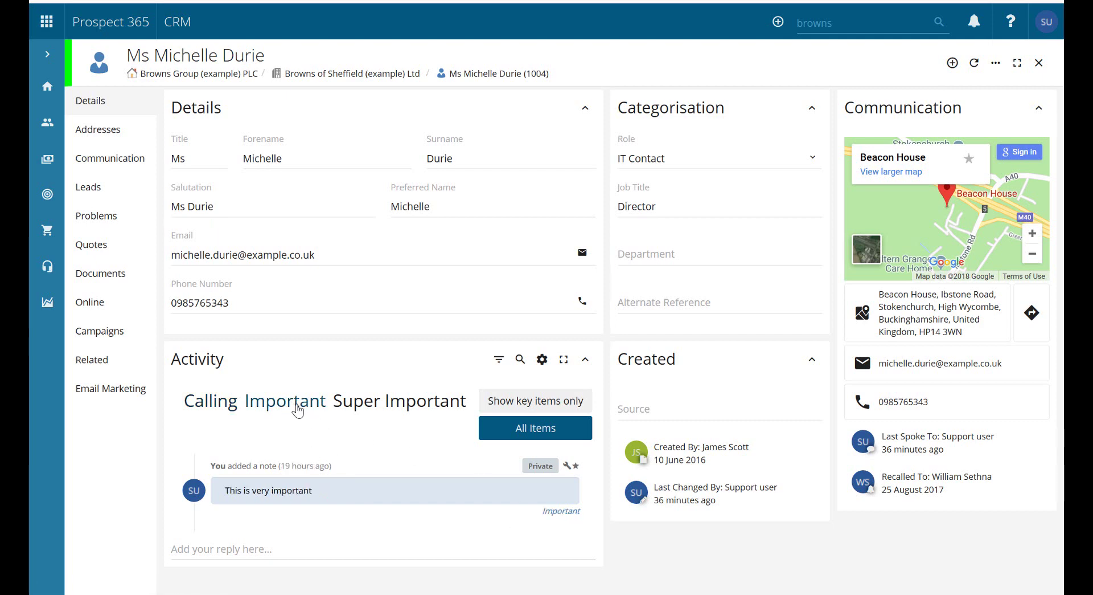
left_click(386, 412)
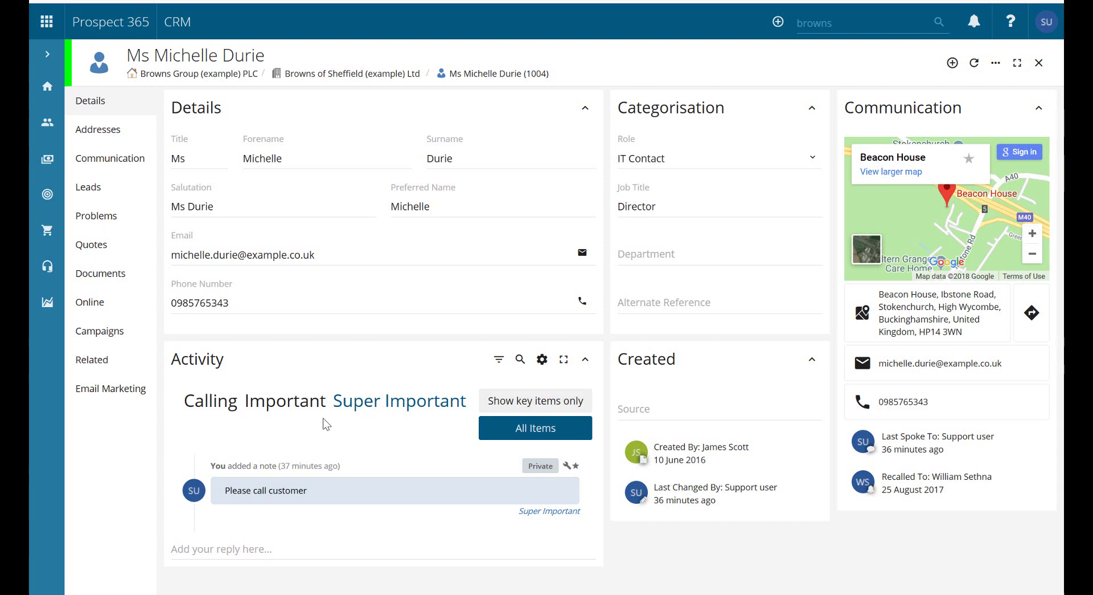
Reset the contact's activity to show all items and hide the filter options.
left_click(499, 359)
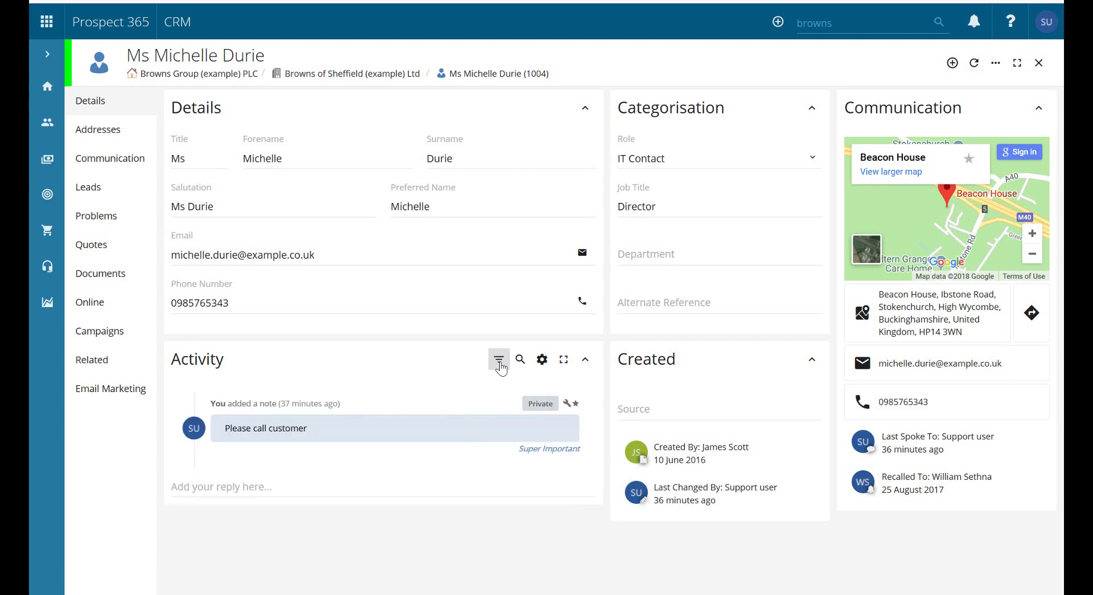
left_click(499, 364)
left_click(511, 429)
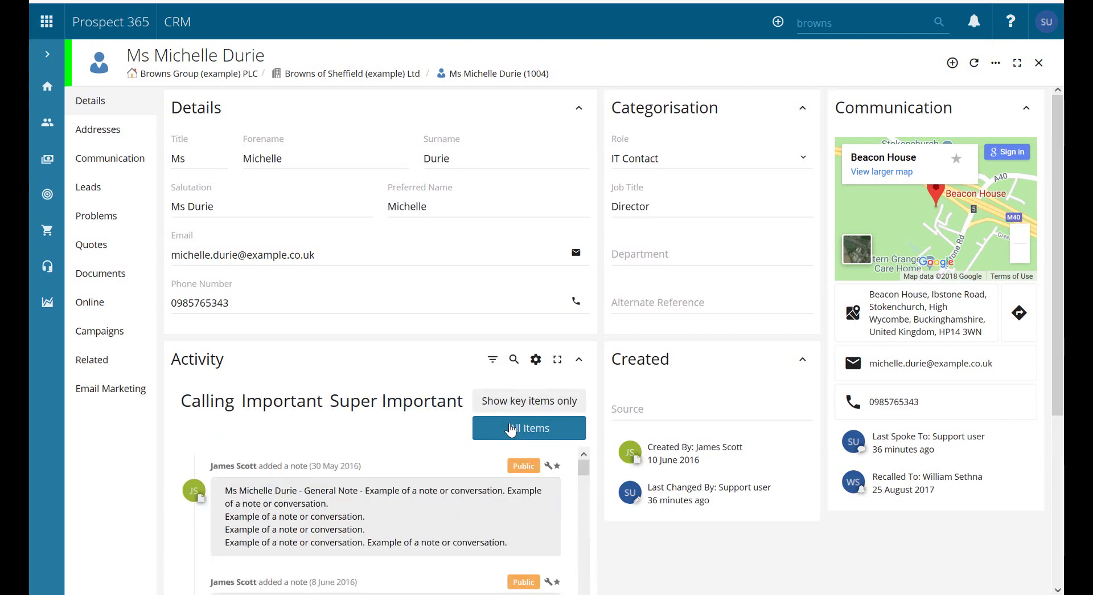
left_click(489, 362)
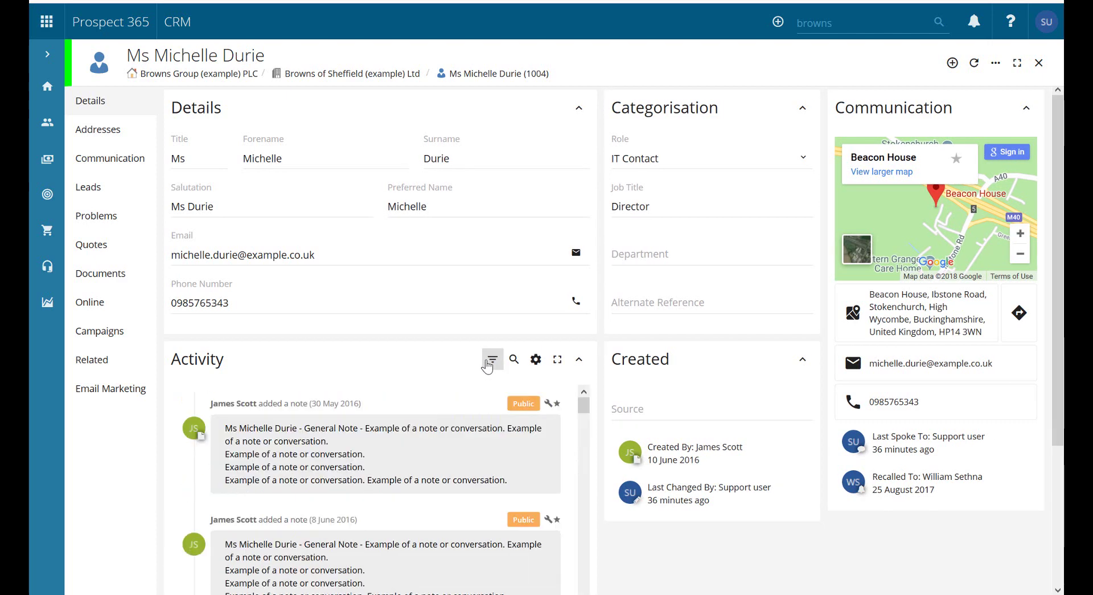